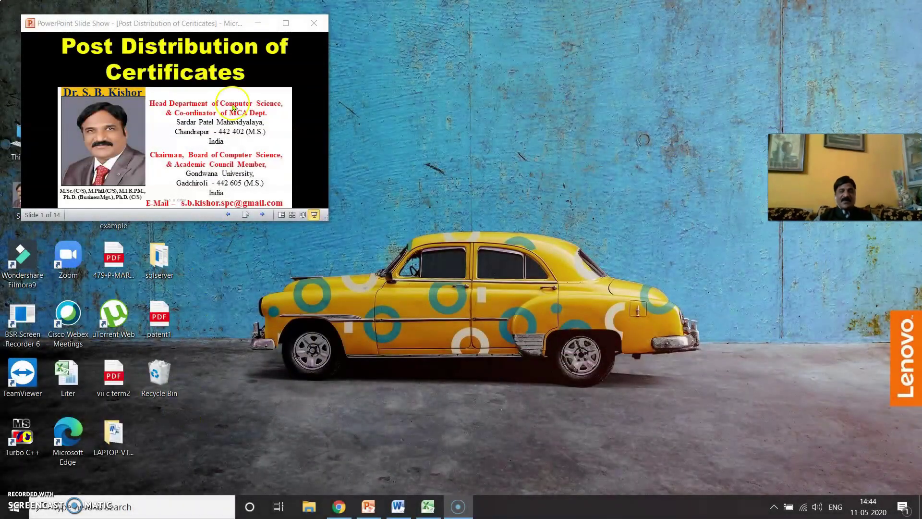
# Maximize the Post Distribution of Certificates slide show so the title slide fills the screen
pyautogui.click(285, 23)
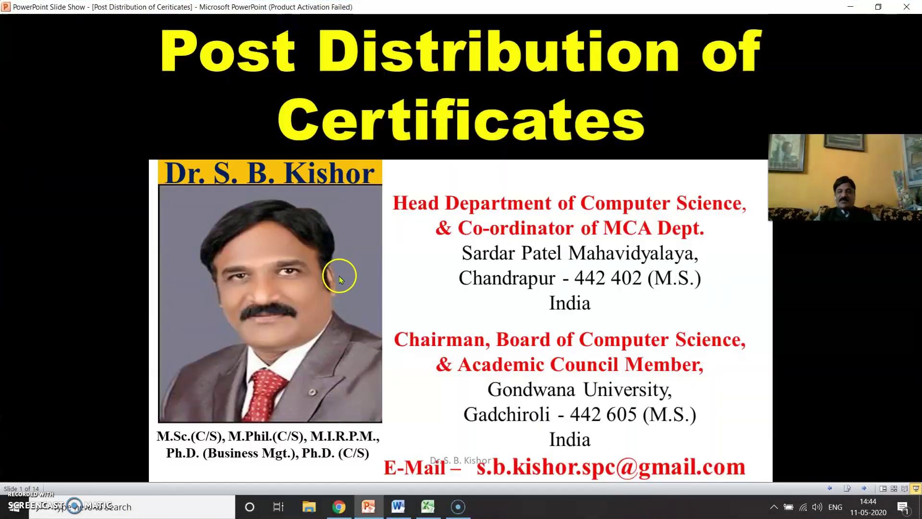
# Advance the slide show through the Problem and Solution slide to the Google Docs steps slide
pyautogui.click(460, 306)
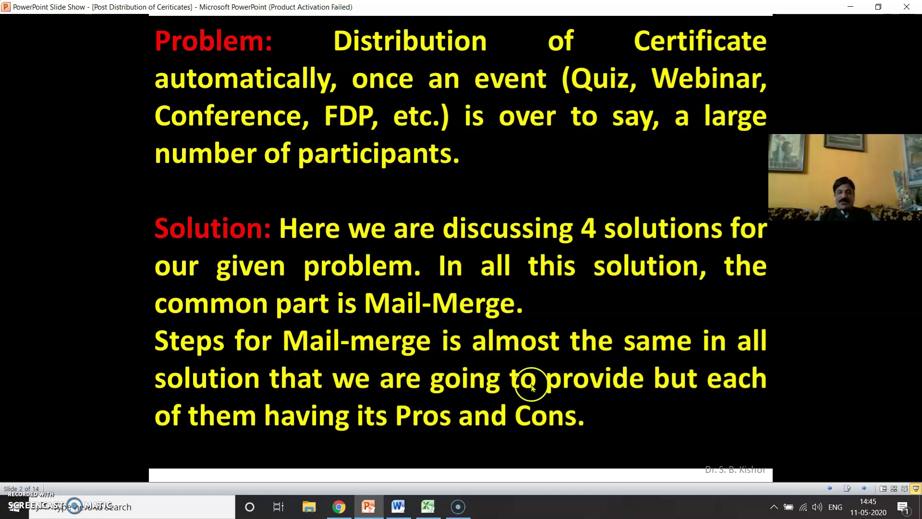
pyautogui.click(591, 312)
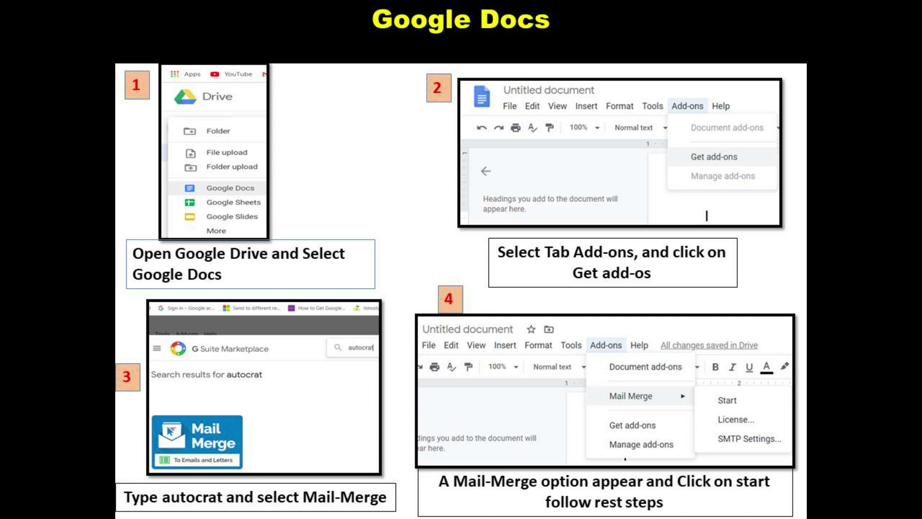
# Page through Solutions (1), Solutions (2) and the Data Point add-in slide, then back and onward
pyautogui.press('Right')
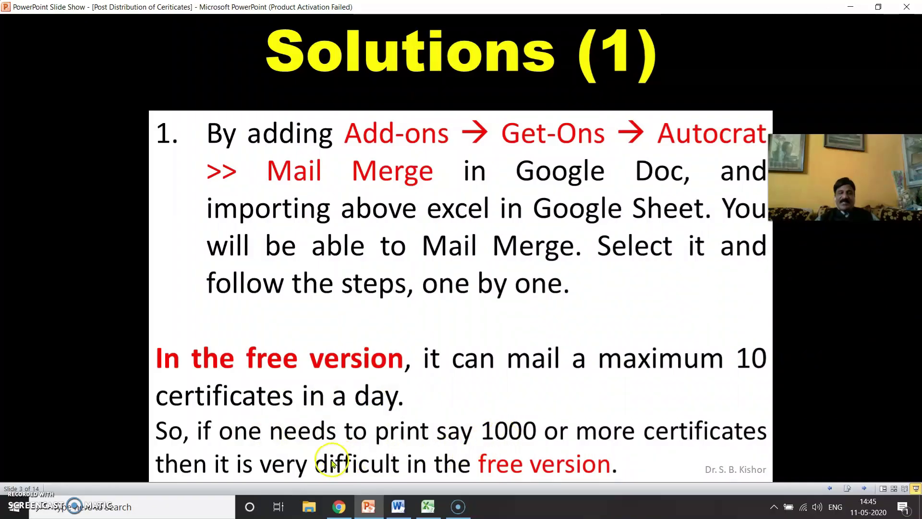
pyautogui.click(588, 322)
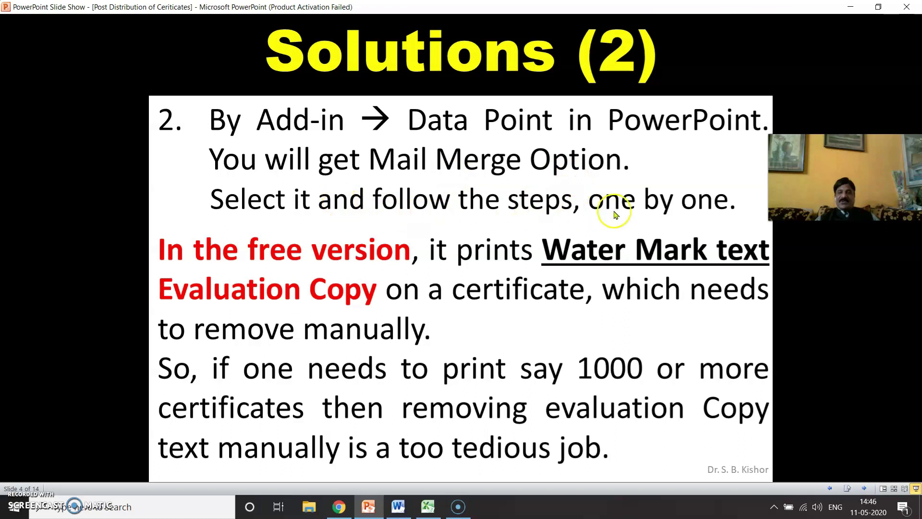
pyautogui.click(390, 243)
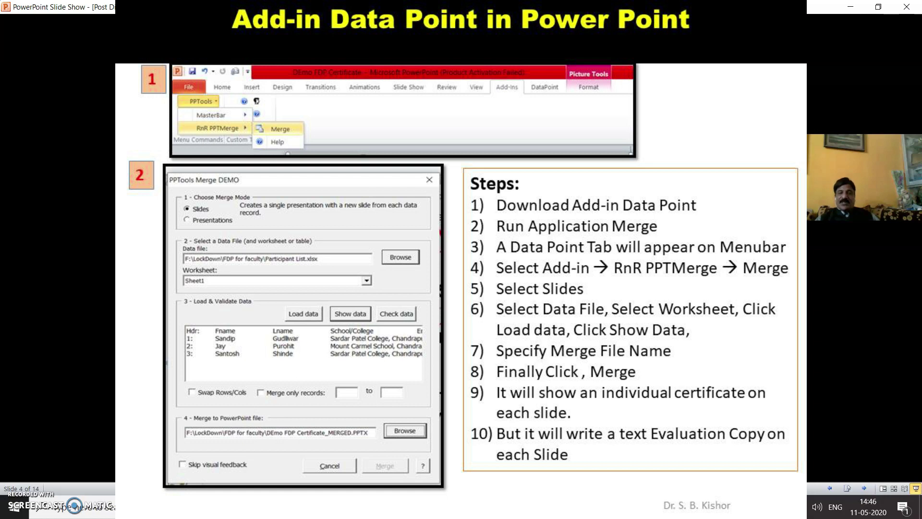
pyautogui.press('Left')
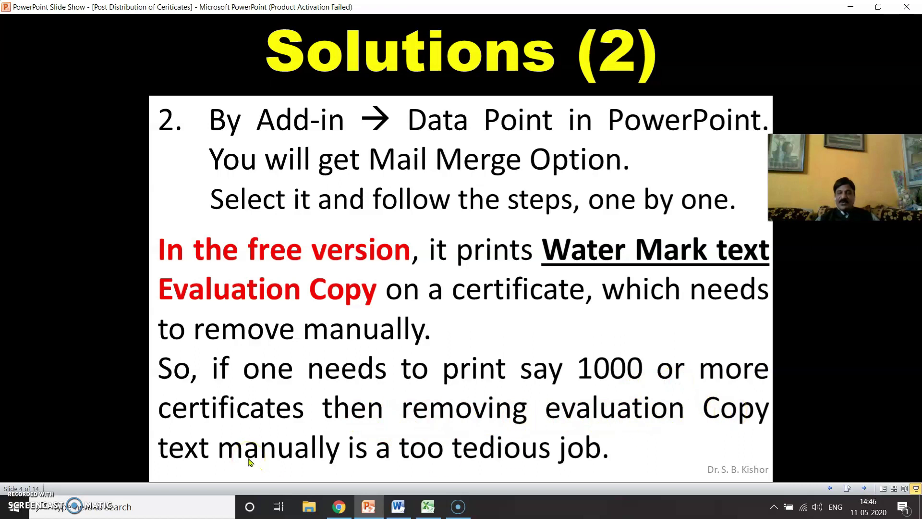
pyautogui.click(501, 330)
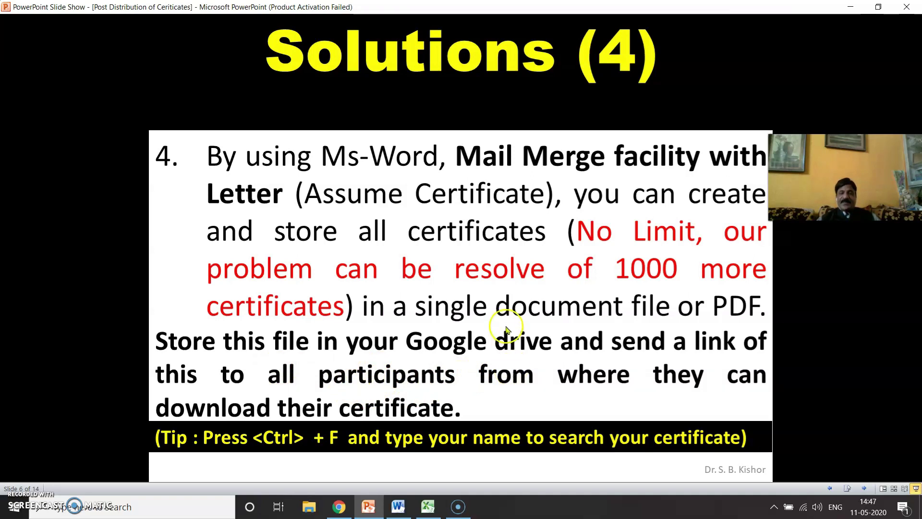
# Reach slide 7, glance at the Word certificate, then bring up the Excel Participant List
pyautogui.click(507, 287)
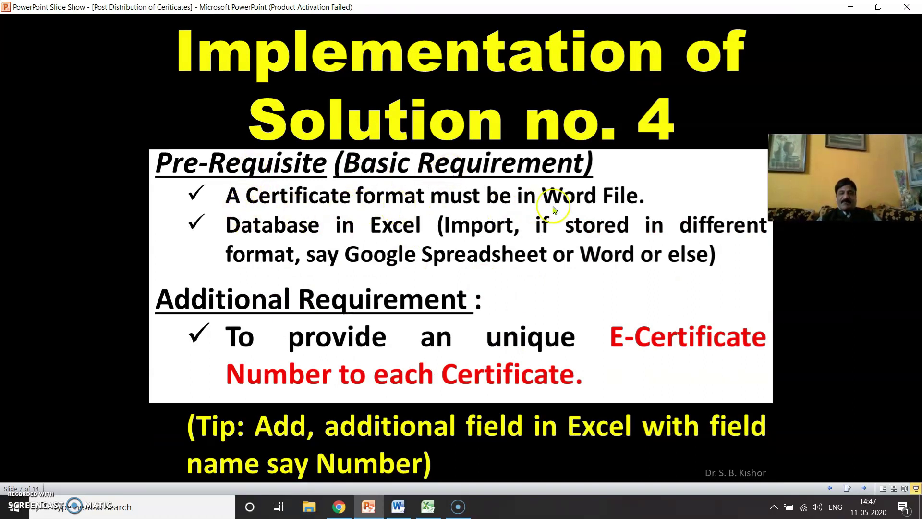
pyautogui.click(398, 506)
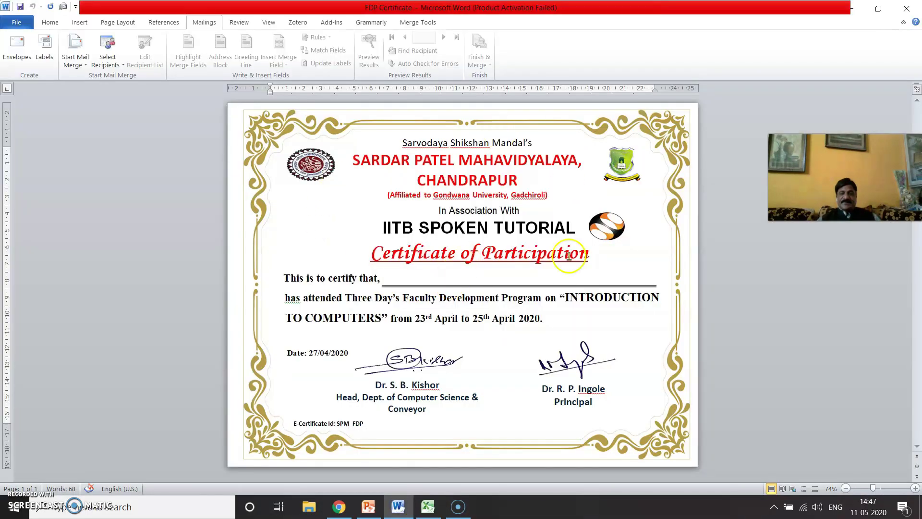
pyautogui.click(367, 508)
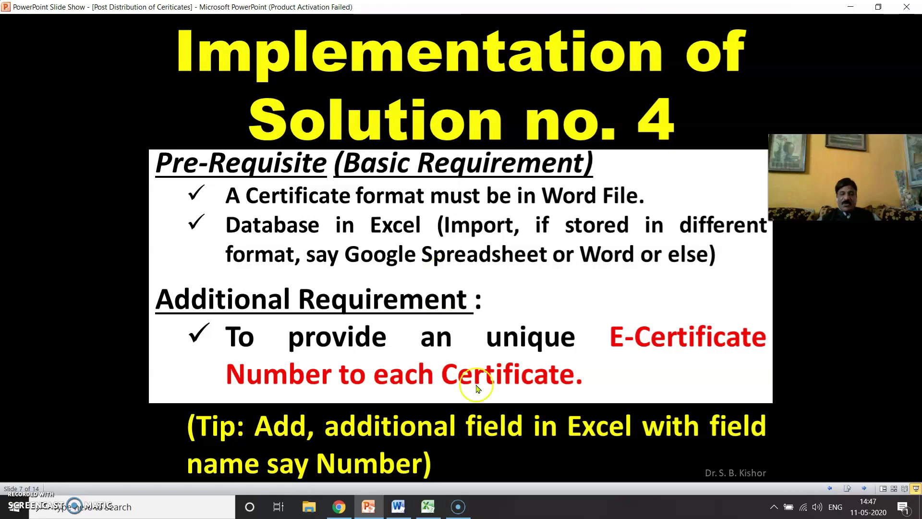
pyautogui.click(426, 509)
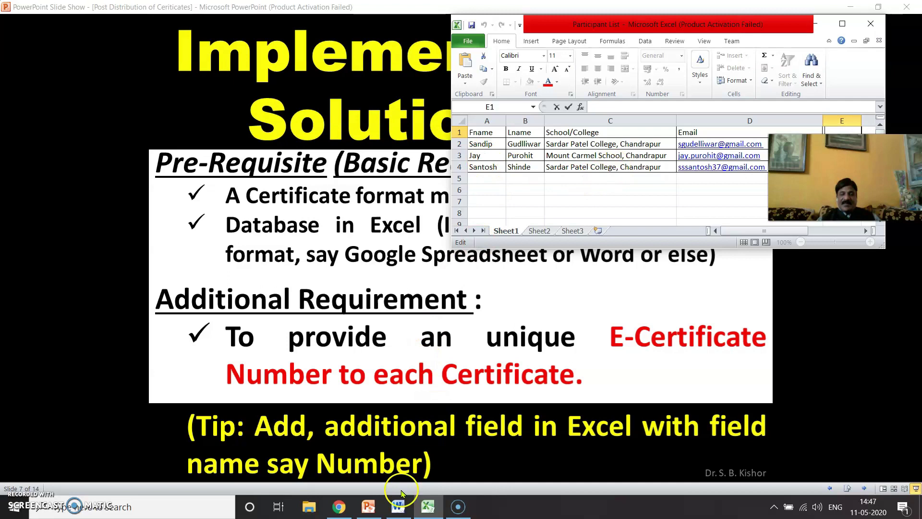
# Review the Survey (Responses) sheet, close the form and responses tabs, and restore Excel
pyautogui.click(337, 507)
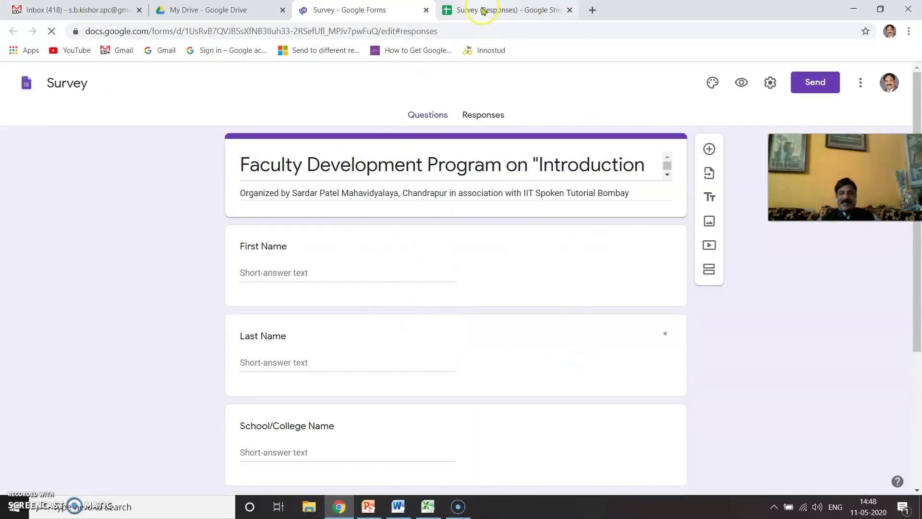
pyautogui.click(482, 14)
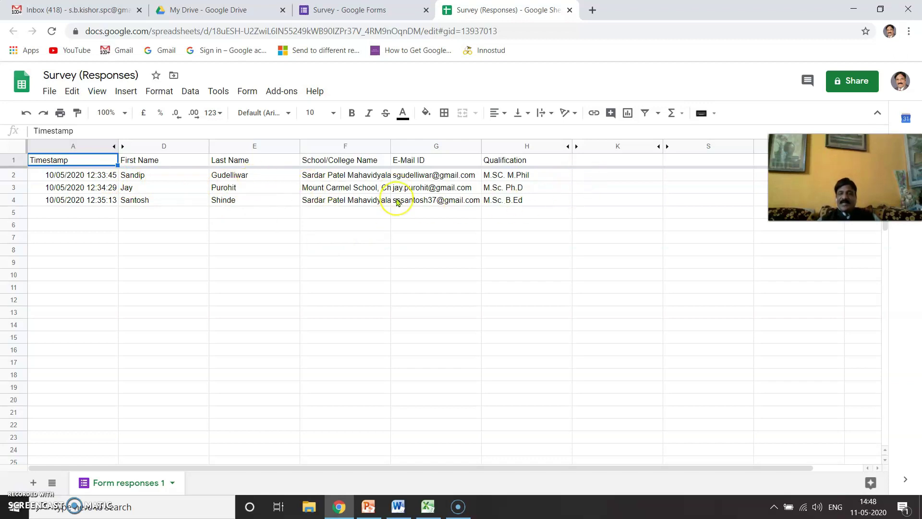
pyautogui.click(425, 10)
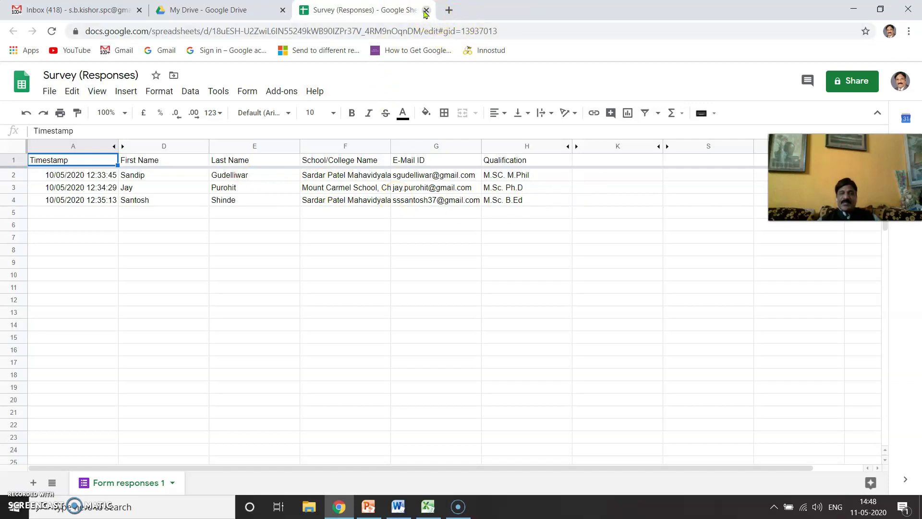
pyautogui.click(424, 10)
pyautogui.click(428, 506)
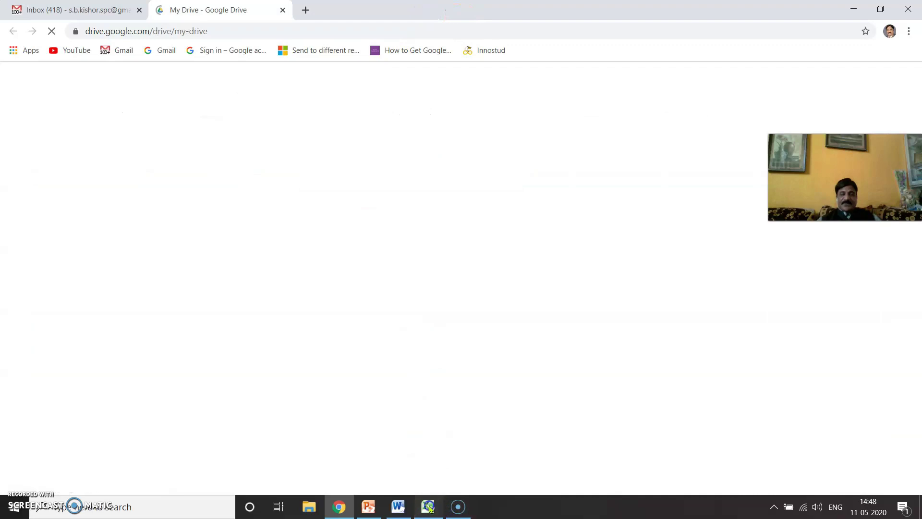
# Return to slide 7, then bring the Participant List workbook back over it
pyautogui.click(366, 506)
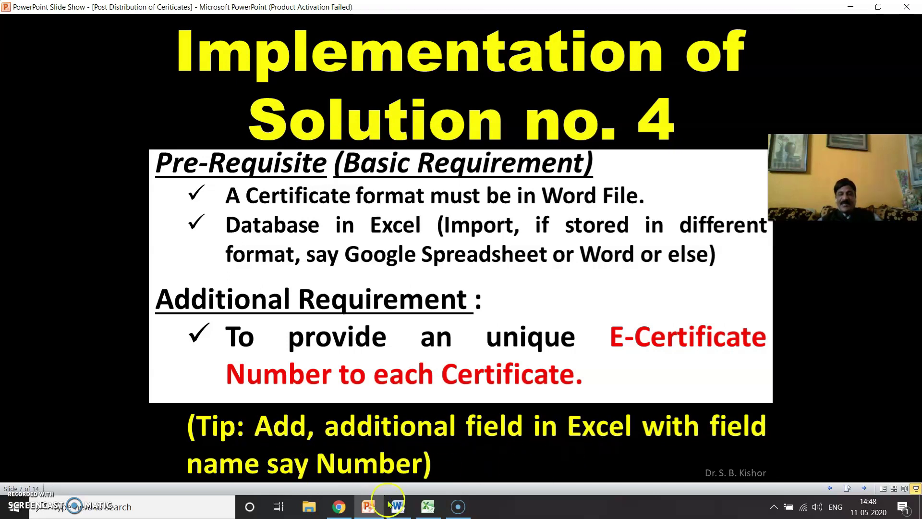
pyautogui.click(430, 446)
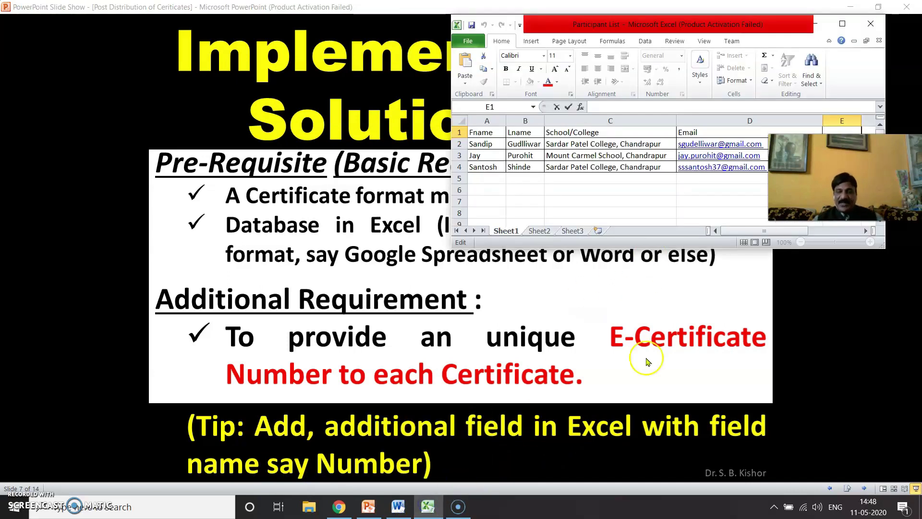
pyautogui.moveTo(845, 178); pyautogui.dragTo(845, 365)
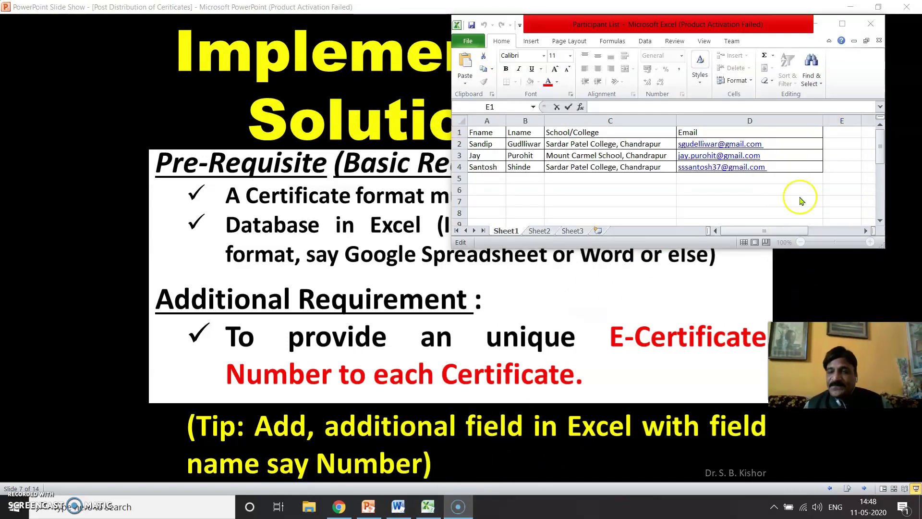
# Add a Number column in E holding 1, 2, 3, then save and close the workbook
pyautogui.click(844, 133)
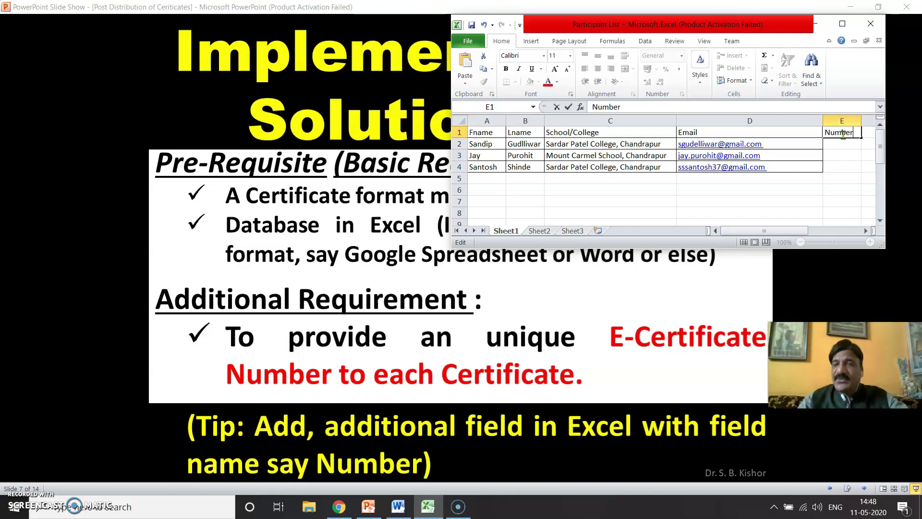
pyautogui.click(841, 151)
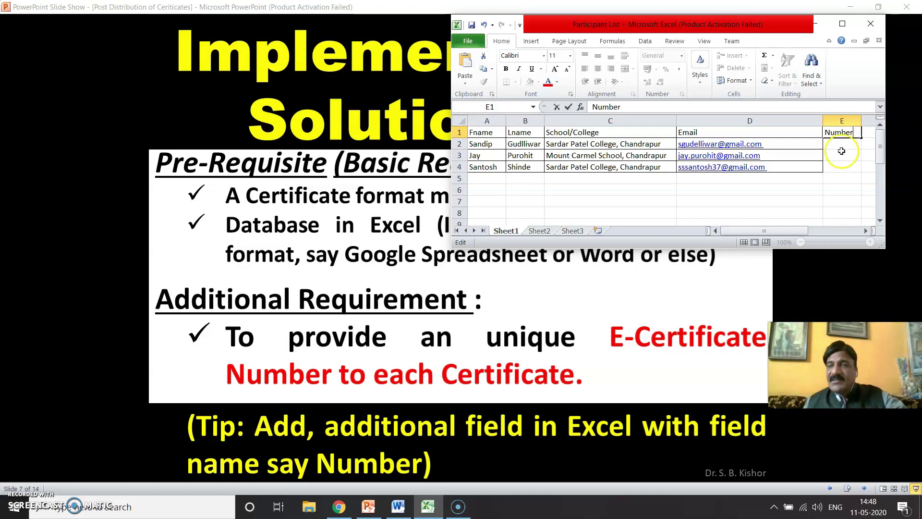
pyautogui.write('1')
pyautogui.press('Return')
pyautogui.write('2')
pyautogui.press('Return')
pyautogui.write('3')
pyautogui.press('Return')
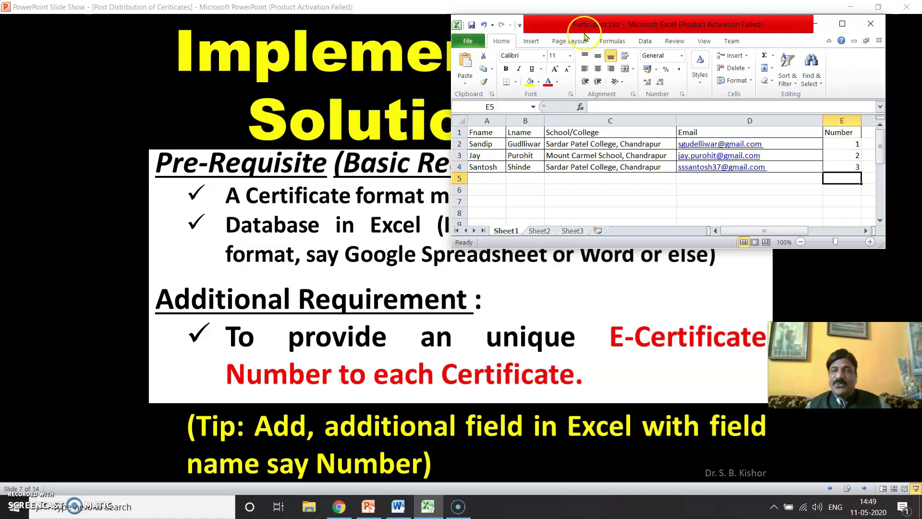
pyautogui.click(472, 26)
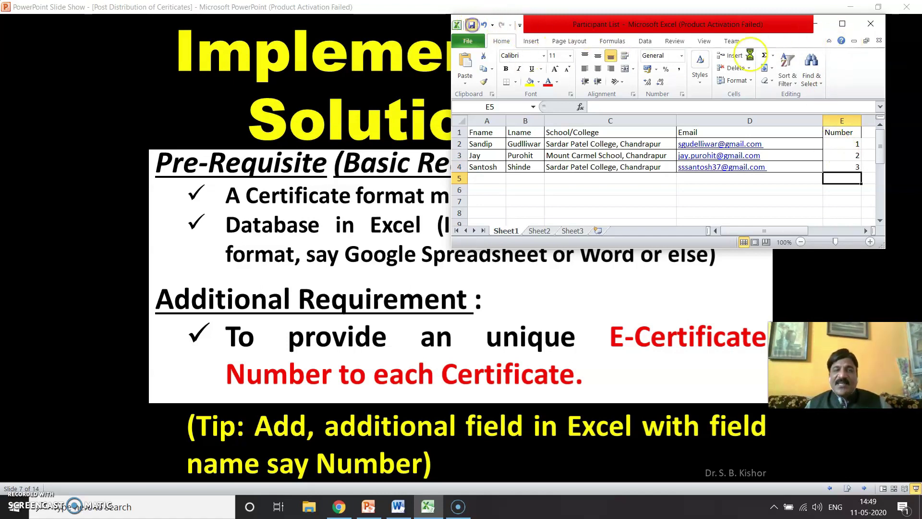
pyautogui.click(871, 24)
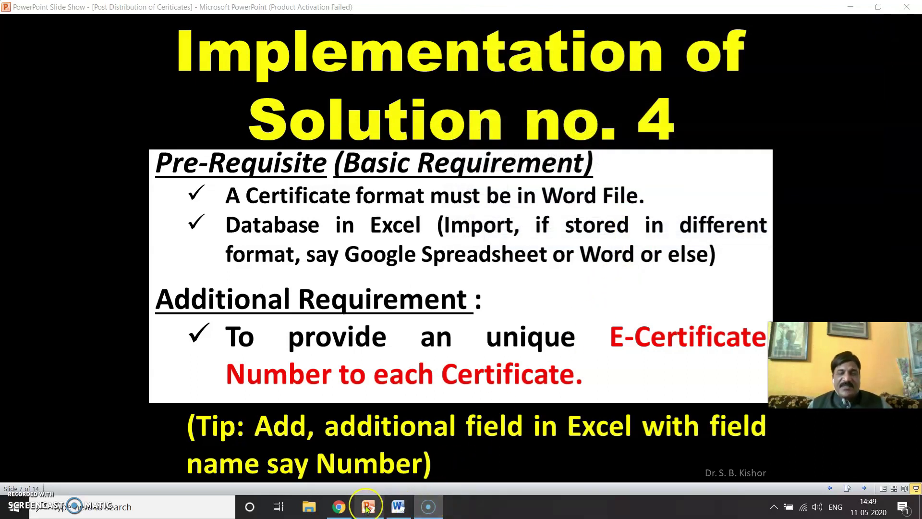
# Bring the FDP Certificate forward and launch the Step-by-Step Mail Merge Wizard from Mailings
pyautogui.moveTo(366, 508)
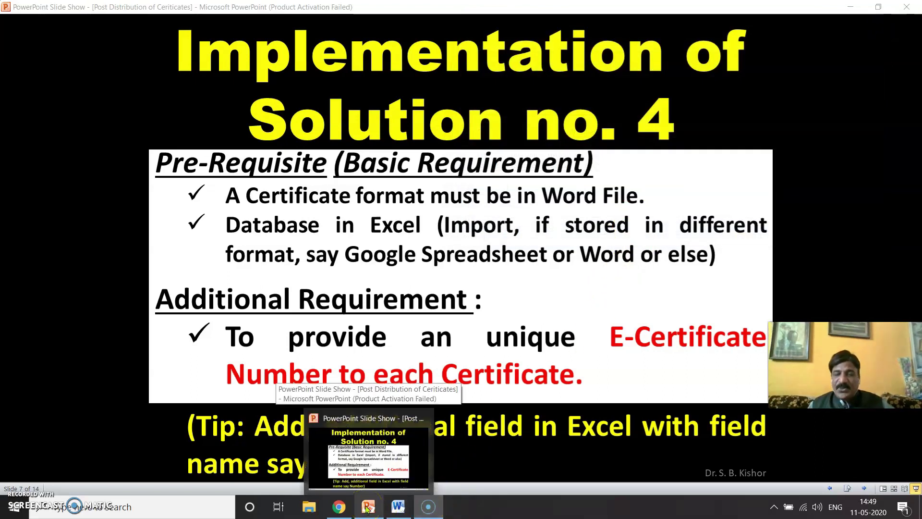
pyautogui.click(398, 507)
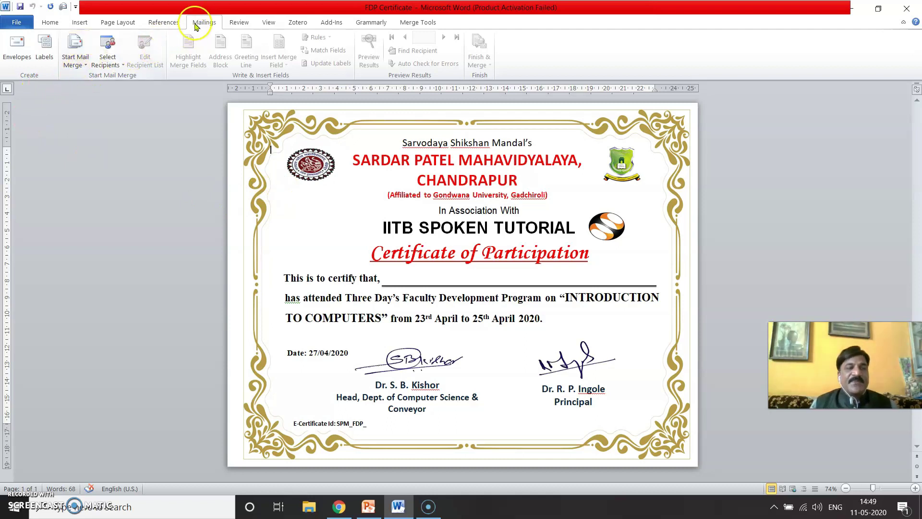
pyautogui.click(85, 70)
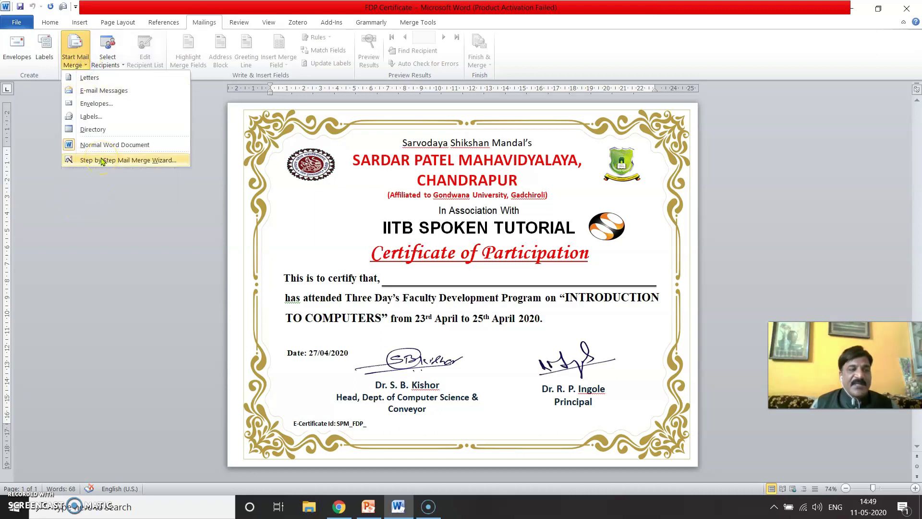
pyautogui.click(101, 160)
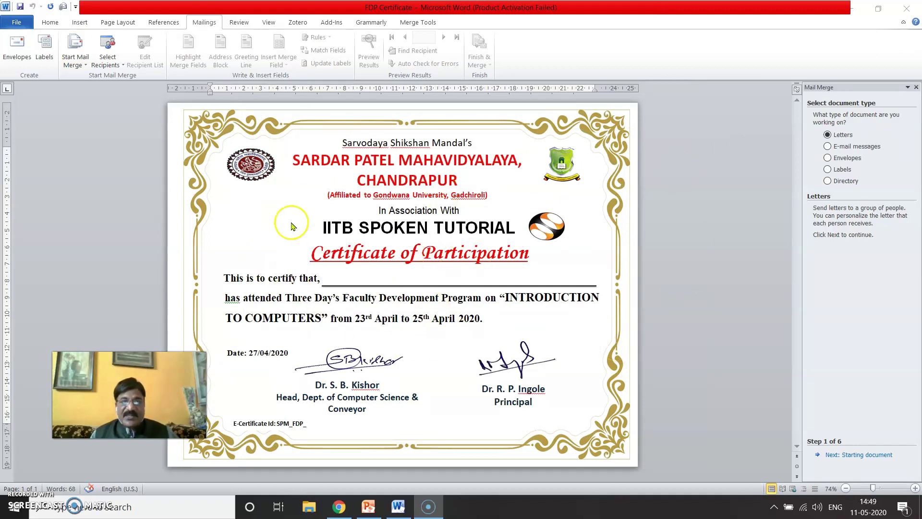
# Keep Letters and the current document, then browse for an existing recipient list
pyautogui.click(852, 457)
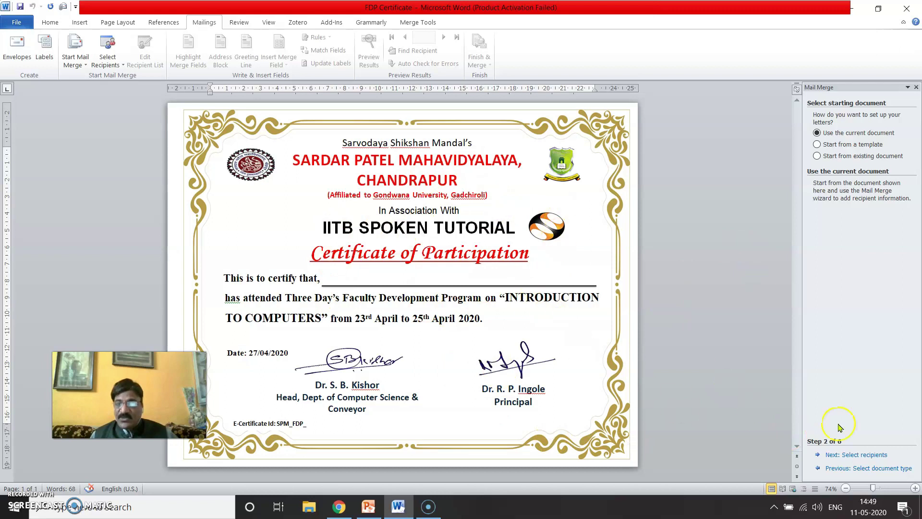
pyautogui.click(860, 456)
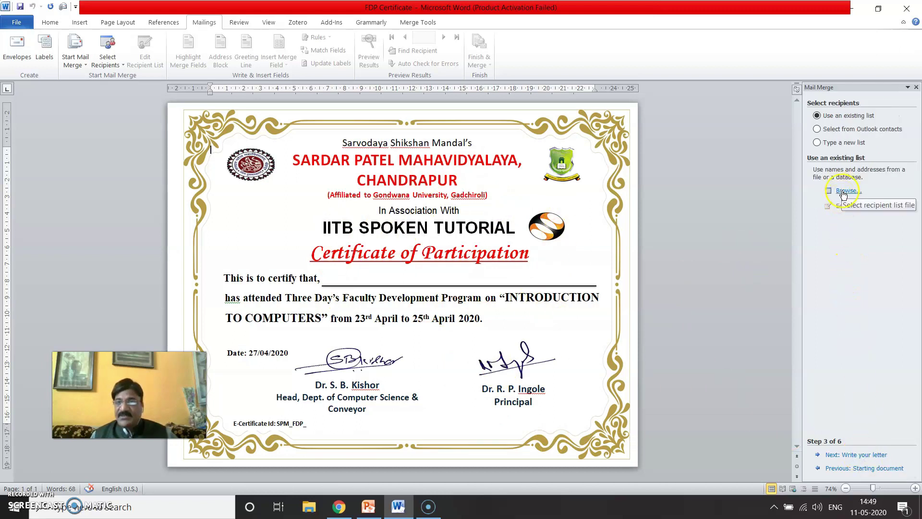
pyautogui.click(844, 194)
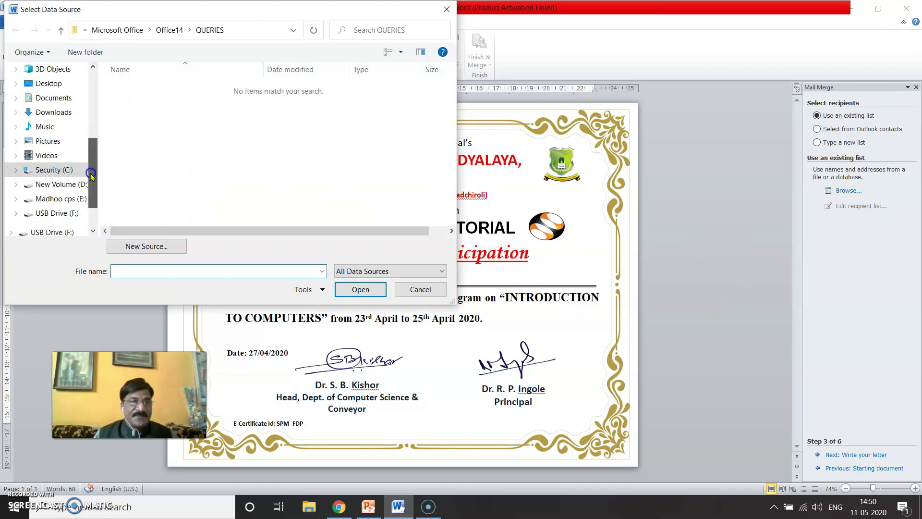
# Open Participant List.xlsx from the USB's A Certificate Generation folder, use Sheet1$, accept three recipients
pyautogui.click(54, 204)
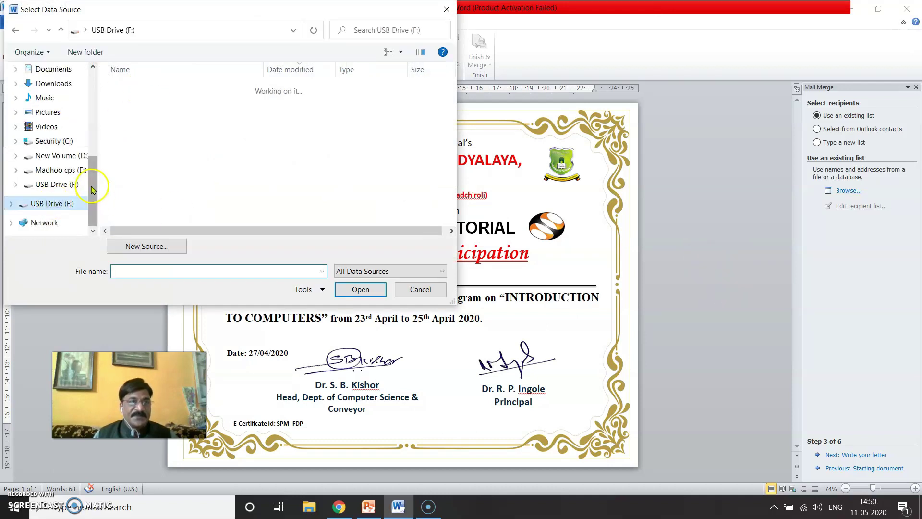
pyautogui.doubleClick(148, 88)
pyautogui.doubleClick(149, 88)
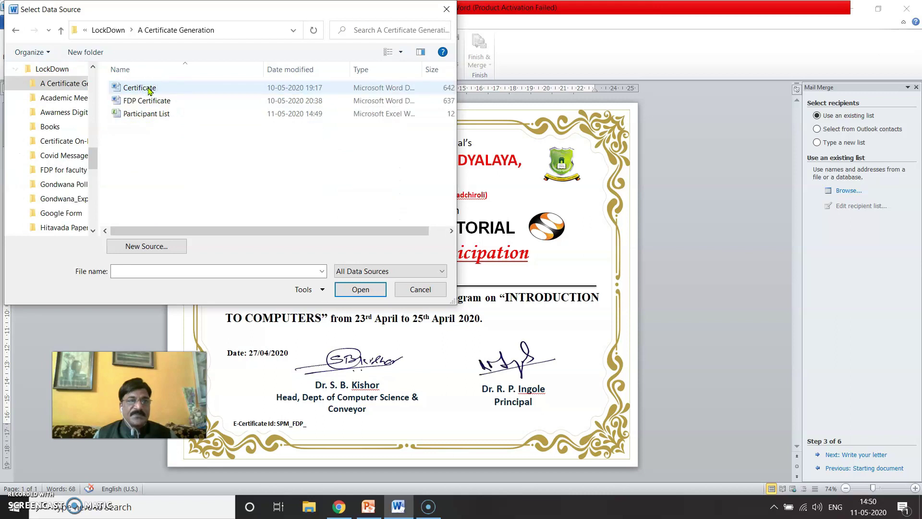
pyautogui.click(146, 114)
pyautogui.click(351, 291)
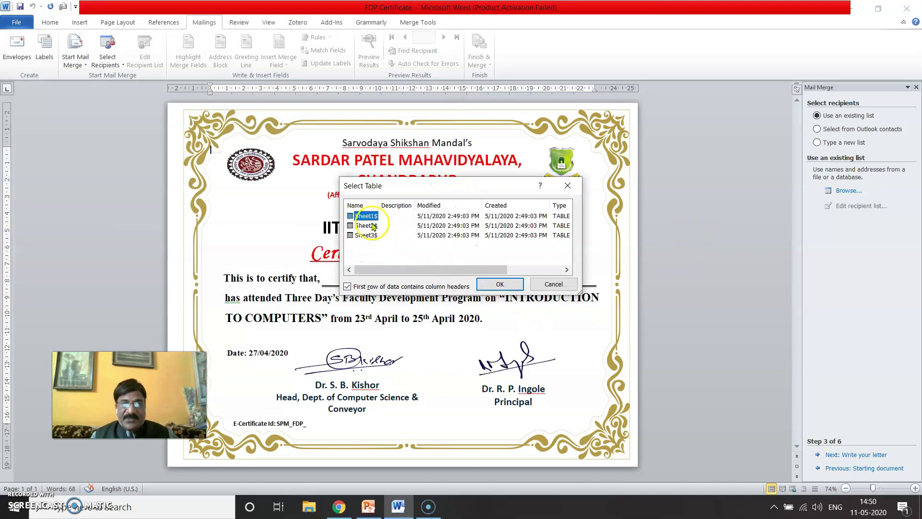
pyautogui.click(500, 283)
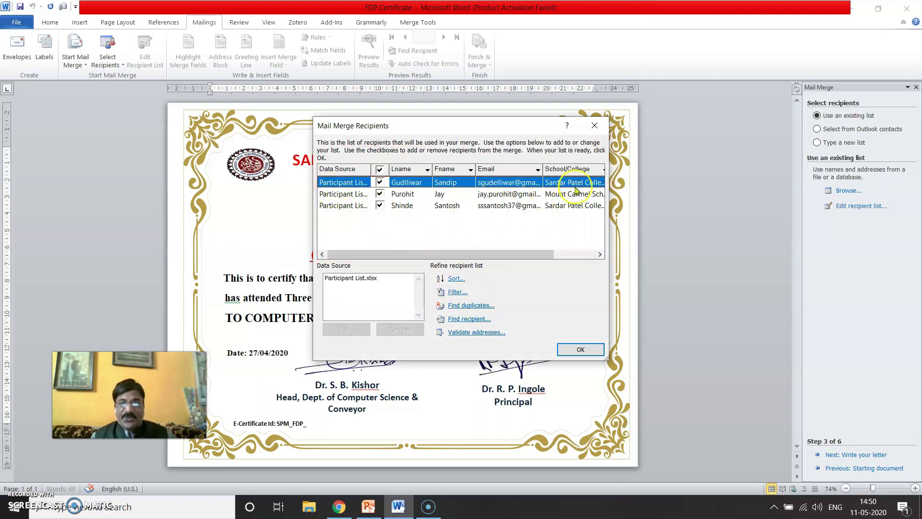
pyautogui.moveTo(443, 257); pyautogui.dragTo(518, 257)
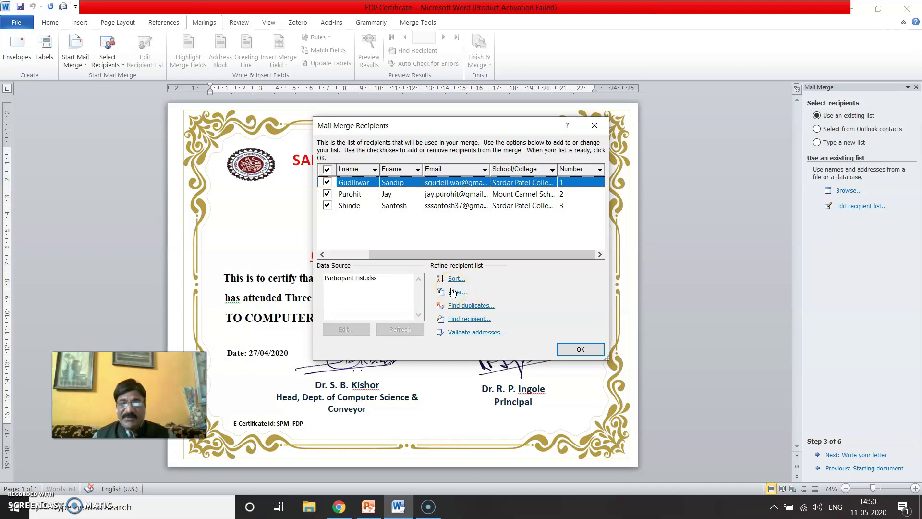
pyautogui.click(569, 352)
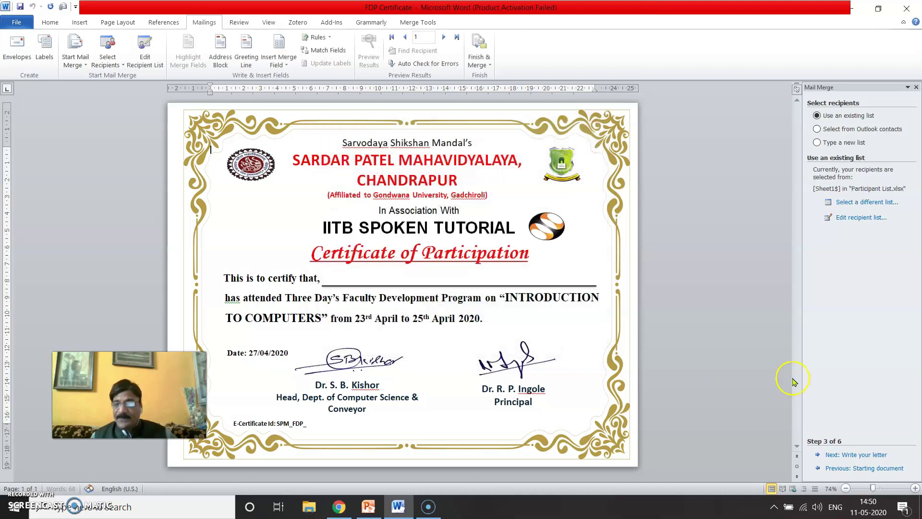
# Insert an «AddressBlock» name field after "This is to certify that," on the certificate
pyautogui.click(847, 456)
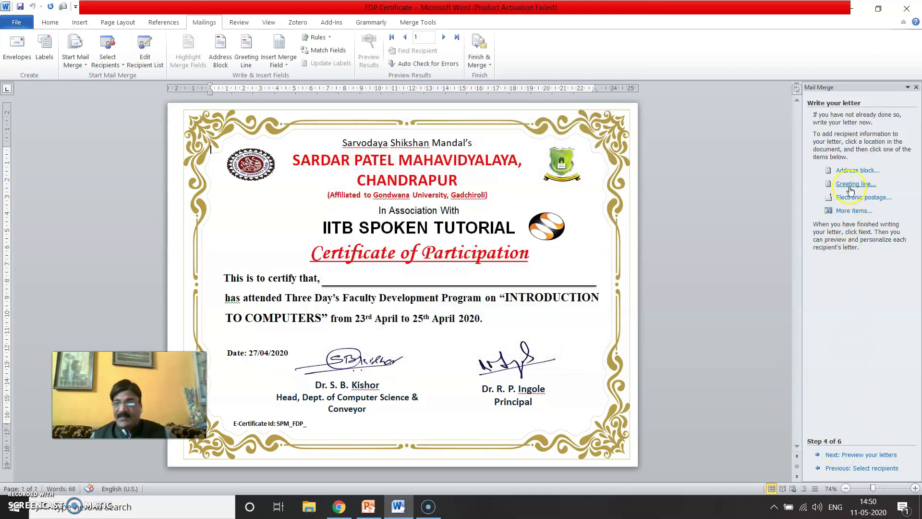
pyautogui.click(332, 280)
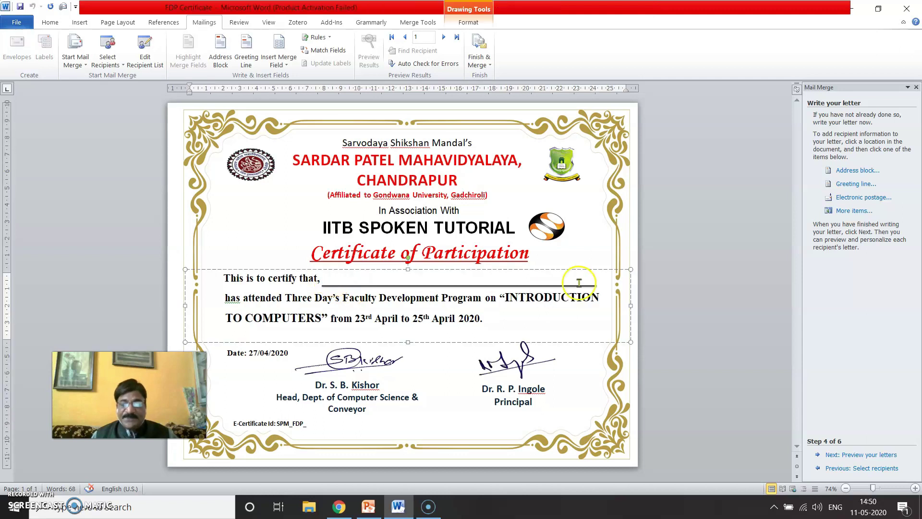
pyautogui.click(856, 171)
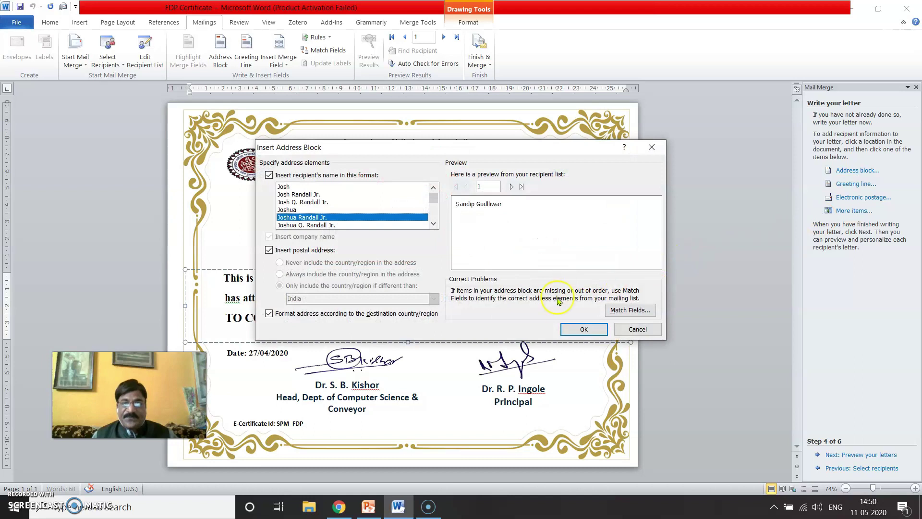
pyautogui.click(584, 329)
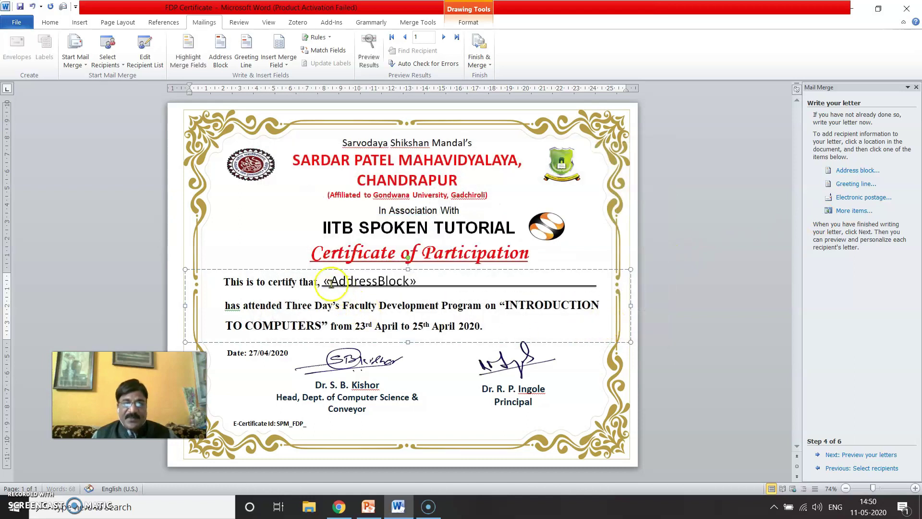
# Make the «AddressBlock» field bold and a larger font size
pyautogui.moveTo(323, 281); pyautogui.dragTo(411, 277)
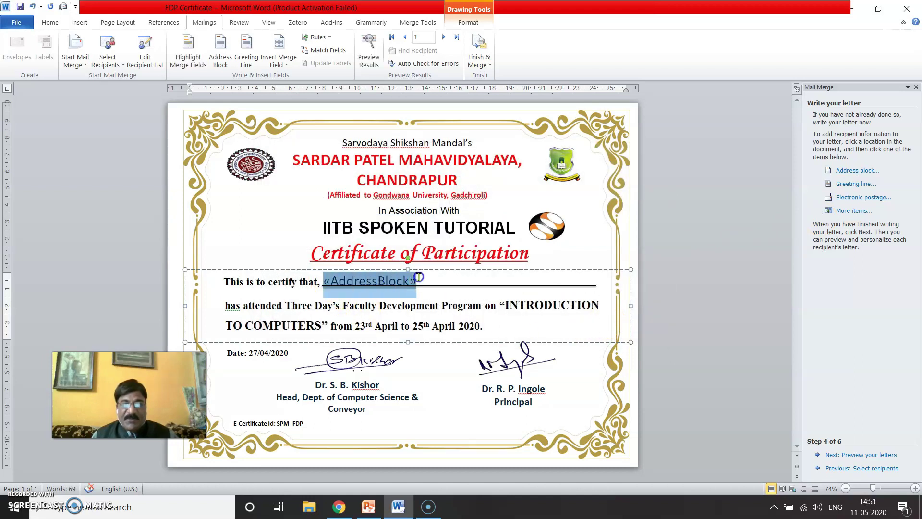
pyautogui.click(50, 21)
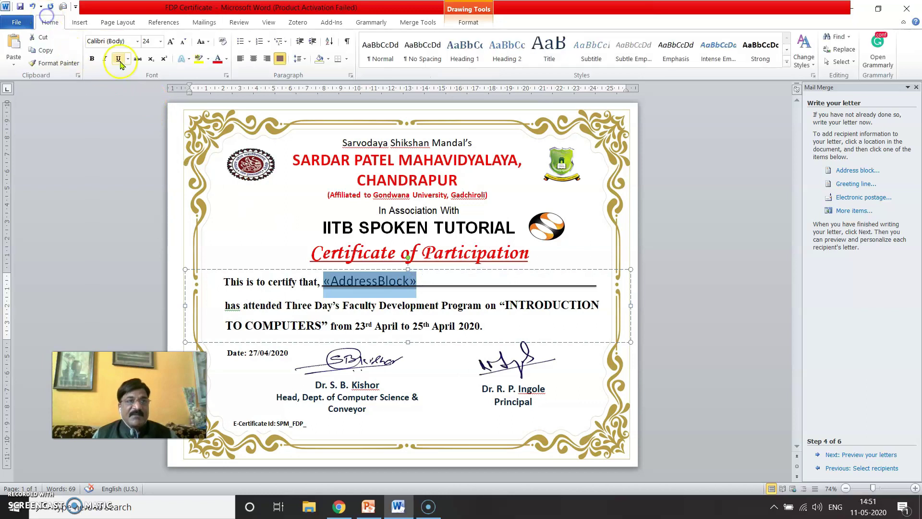
pyautogui.click(92, 58)
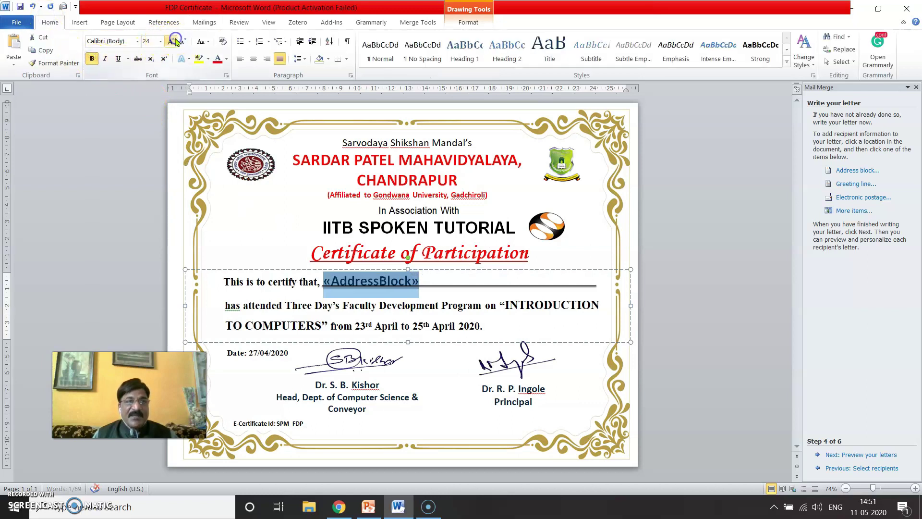
pyautogui.click(176, 41)
pyautogui.click(175, 41)
# Nudge the line under the name field two steps lower
pyautogui.click(454, 286)
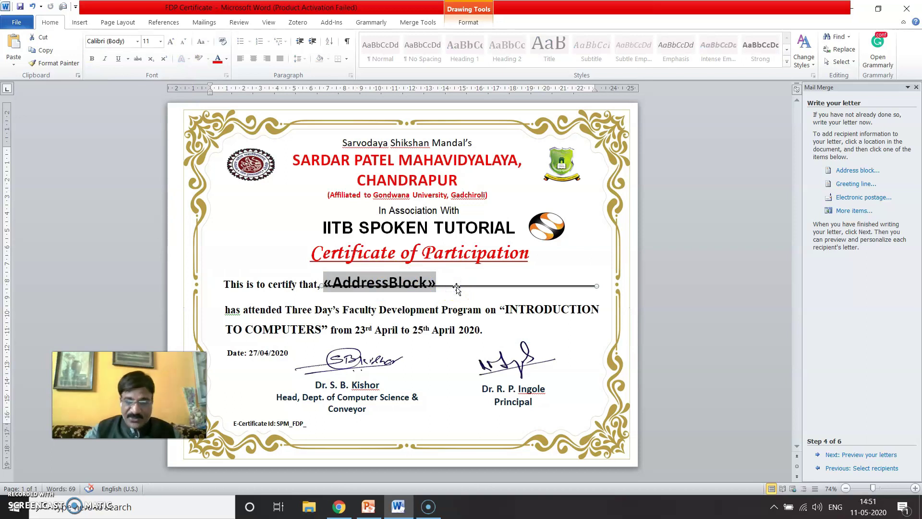
pyautogui.press('Down')
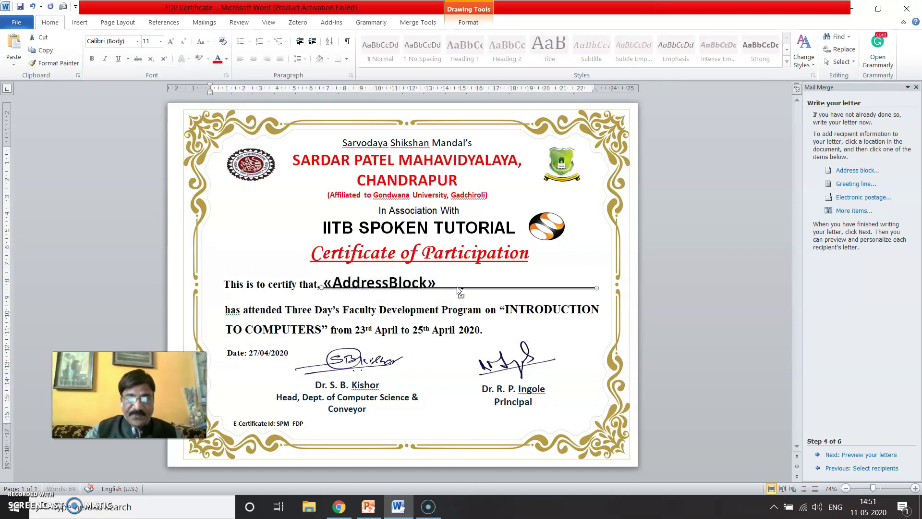
pyautogui.press('Down')
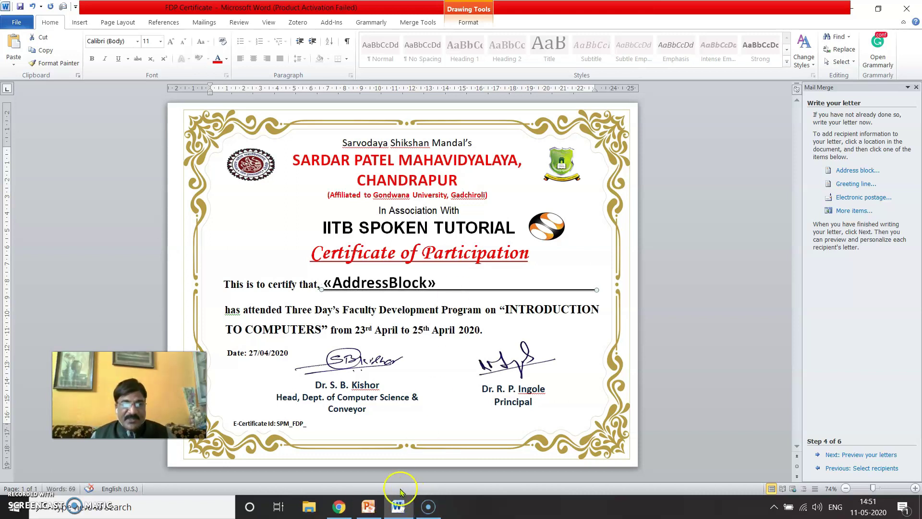
# Insert the Number field after SPM_FDP_, preview it as SPM_FDP_1, and reach merge step 6
pyautogui.click(306, 424)
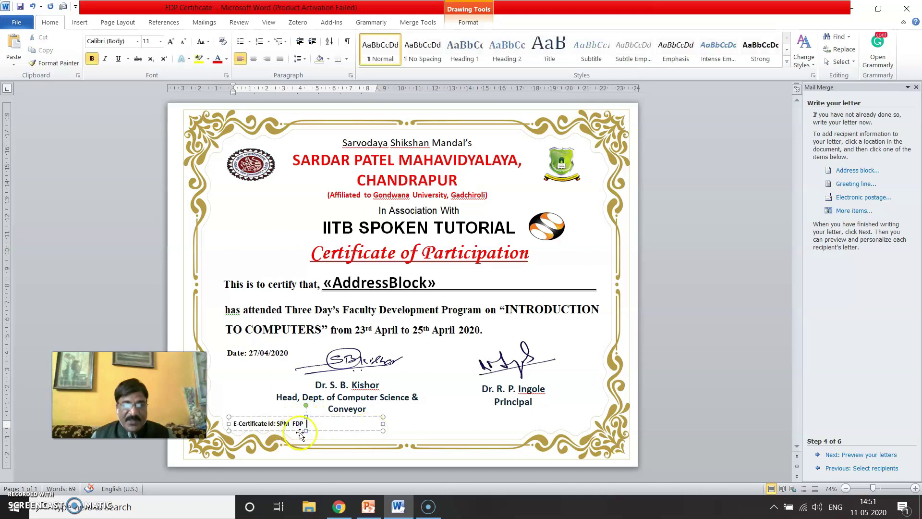
pyautogui.click(859, 211)
pyautogui.click(395, 233)
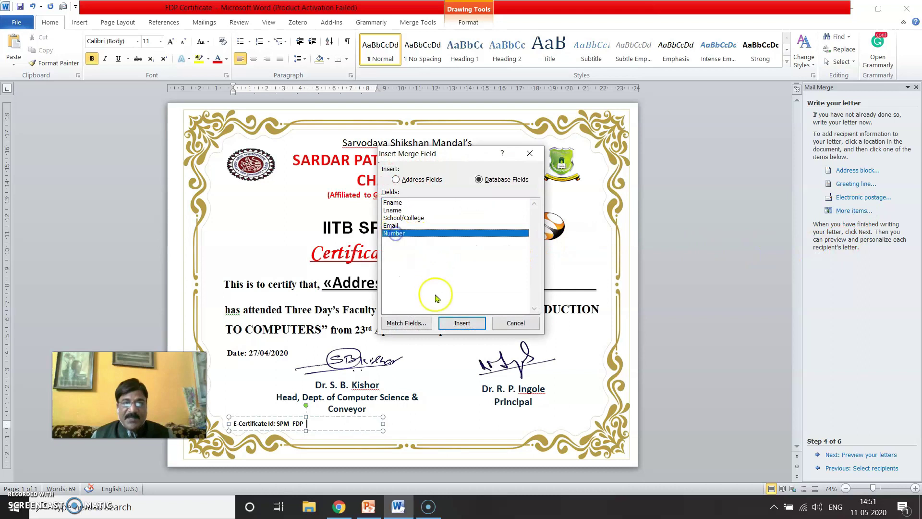
pyautogui.click(464, 323)
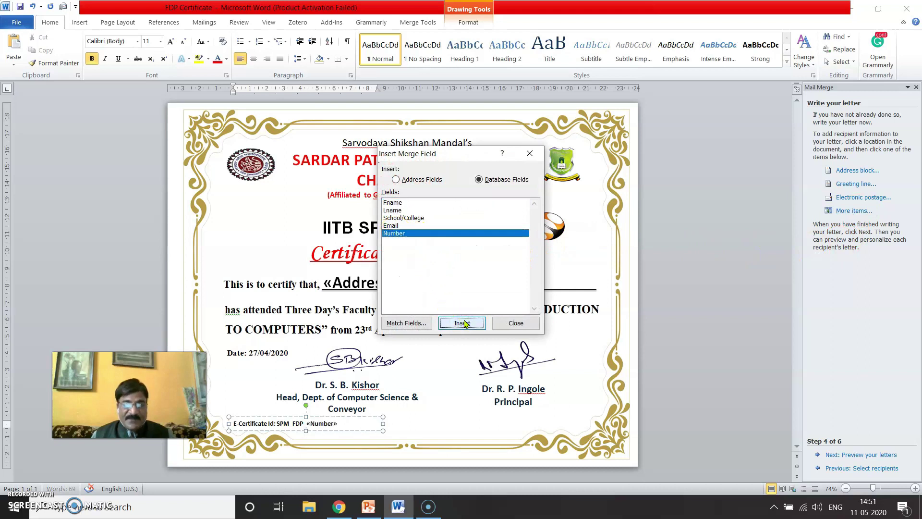
pyautogui.click(517, 323)
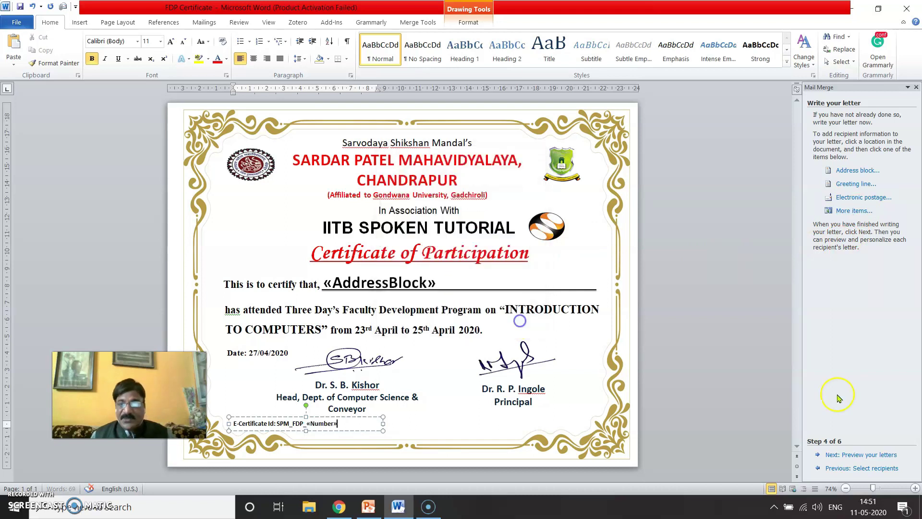
pyautogui.click(856, 455)
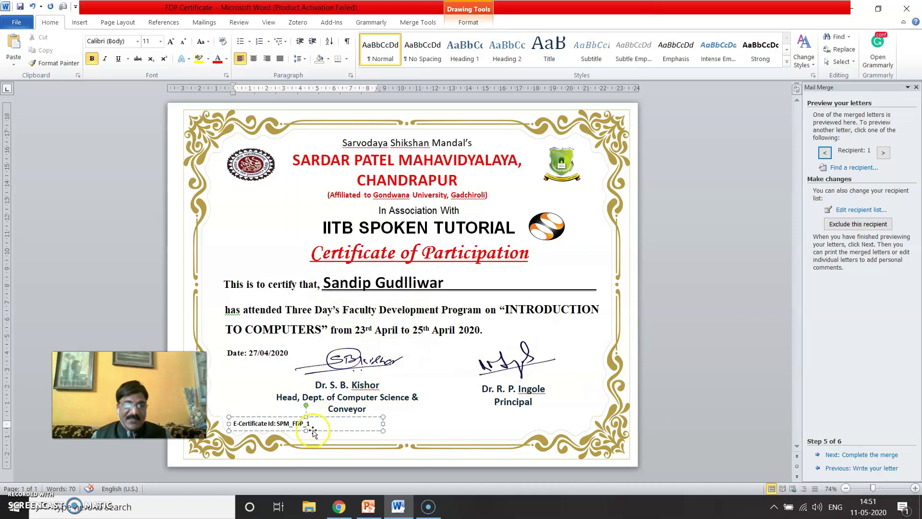
pyautogui.click(858, 455)
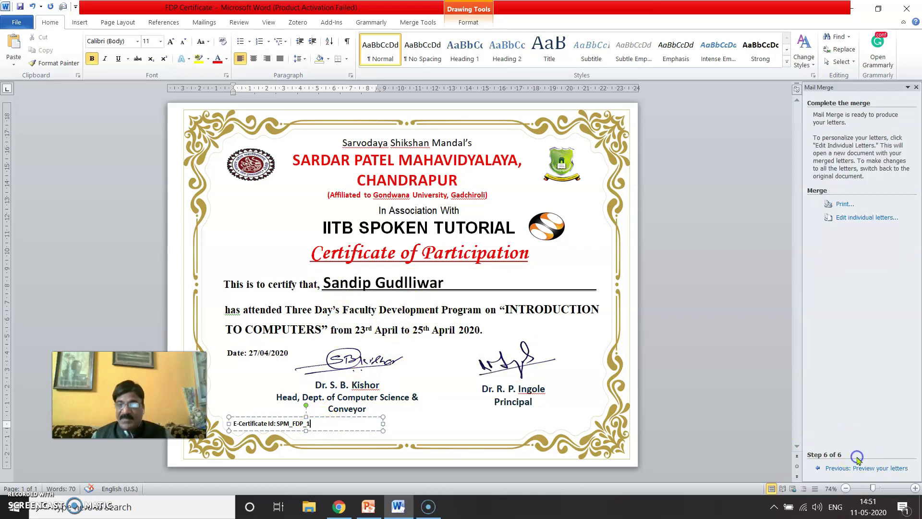
# Merge all participant records to Microsoft Print to PDF, saving the output as FDP
pyautogui.click(844, 204)
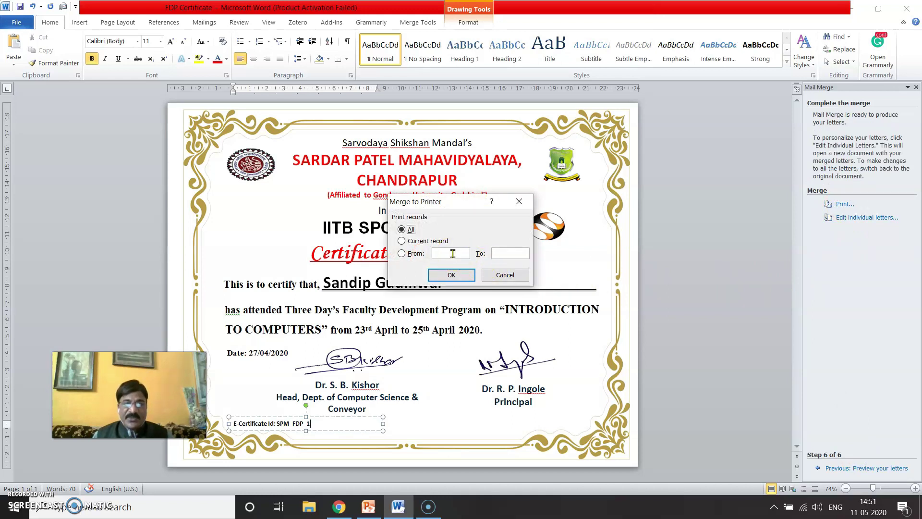
pyautogui.click(449, 276)
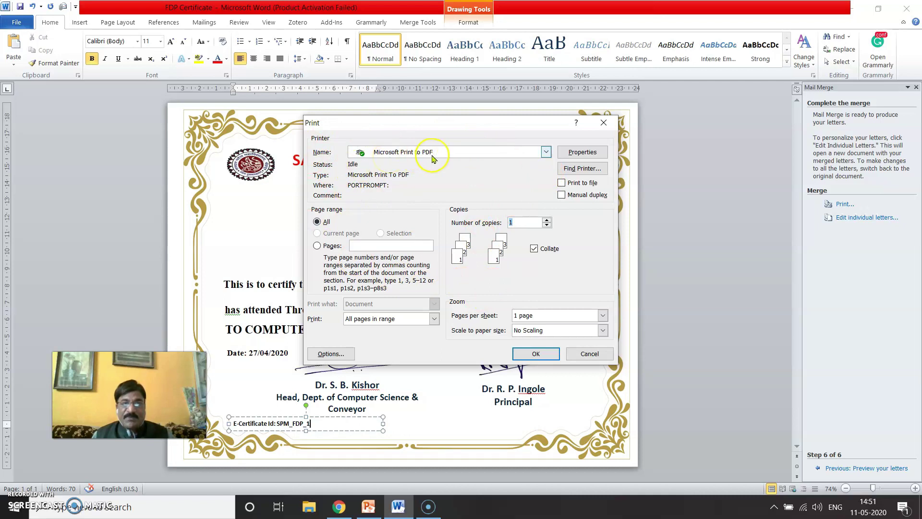
pyautogui.click(536, 354)
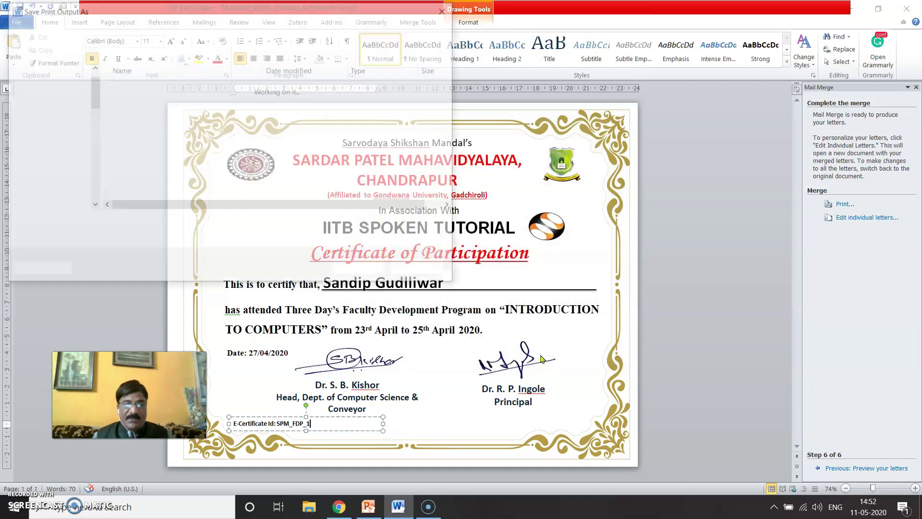
pyautogui.click(142, 221)
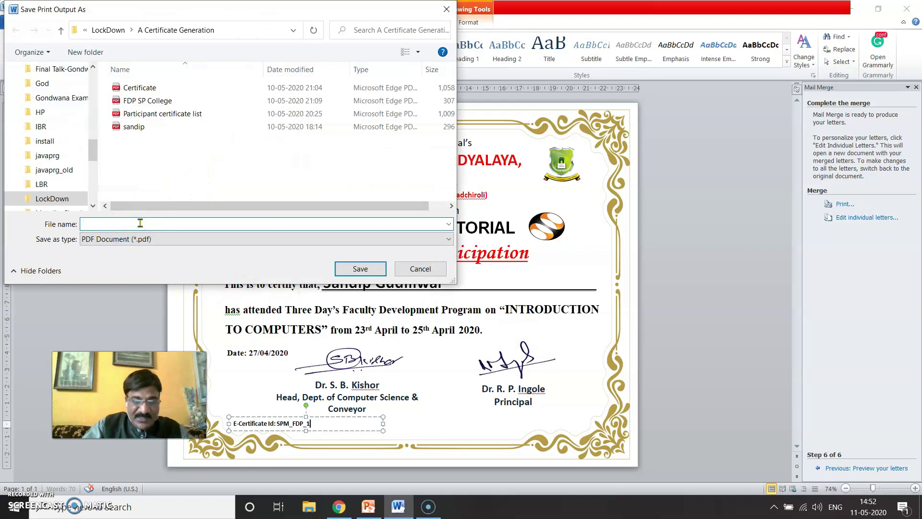
pyautogui.write('FDP')
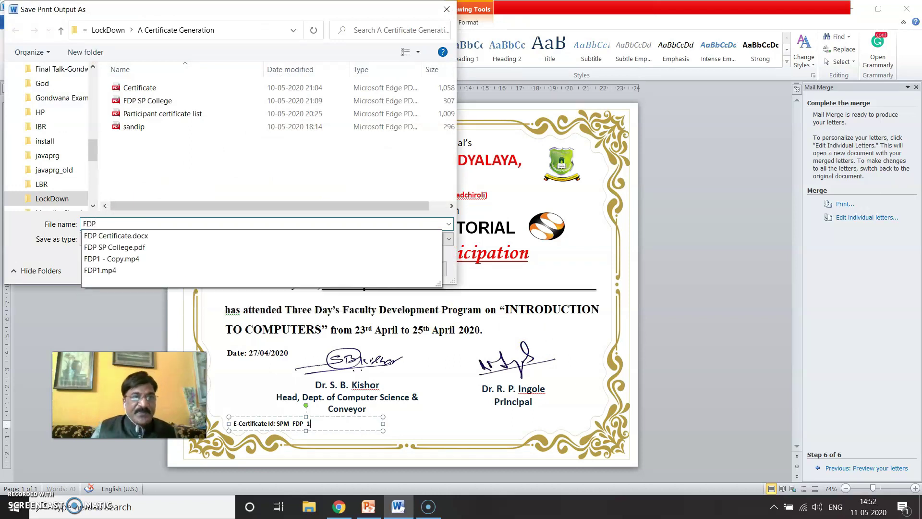
pyautogui.press('Return')
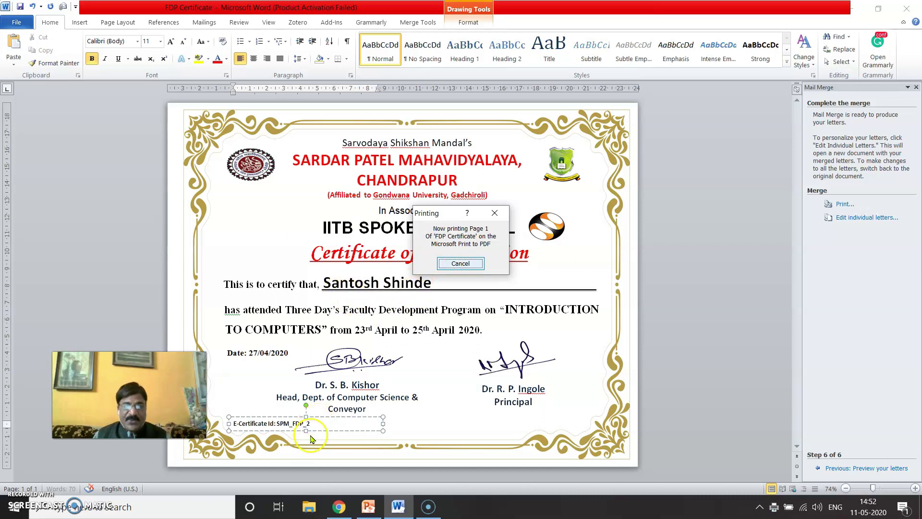
# Return to the PowerPoint slide show and advance past the Google Drive upload and sharing slides to slide 12
pyautogui.click(371, 510)
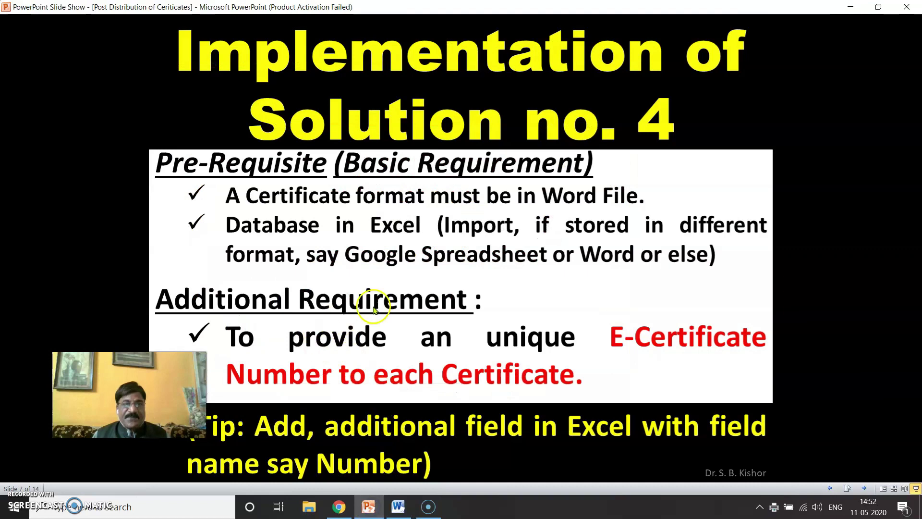
pyautogui.click(822, 258)
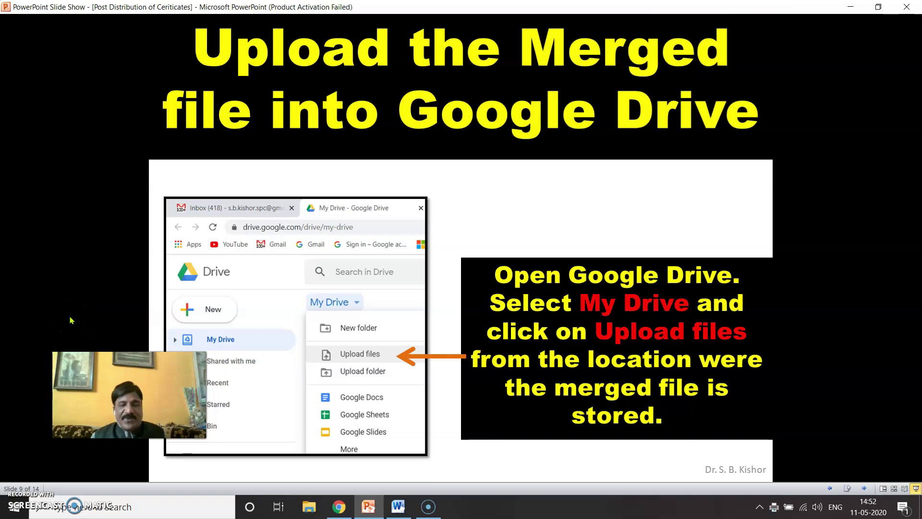
pyautogui.click(449, 248)
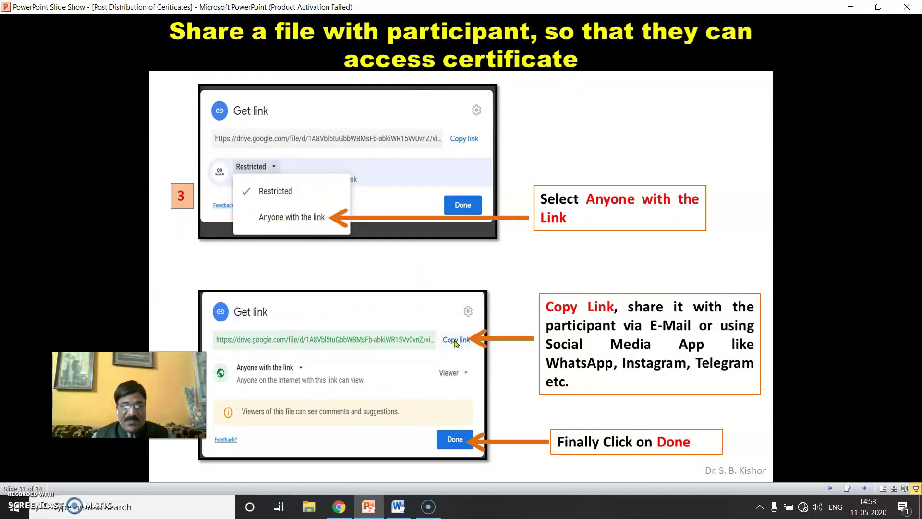
pyautogui.click(516, 284)
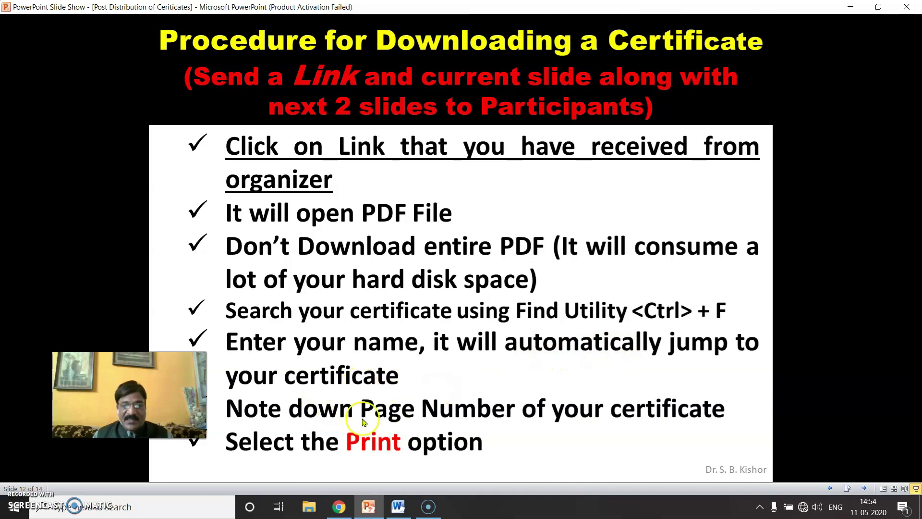
# Advance the slide show to the final slide 14, 'Save the Downloaded Certificate'
pyautogui.click(500, 447)
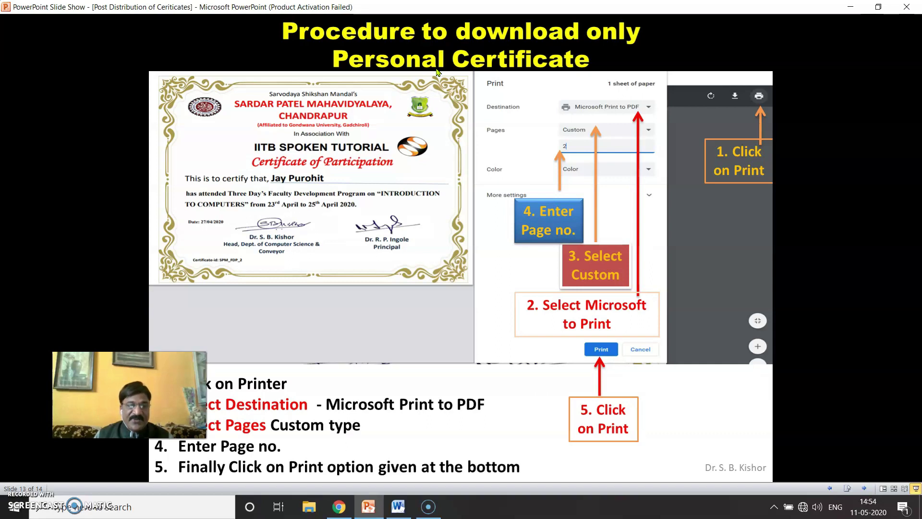
pyautogui.click(342, 318)
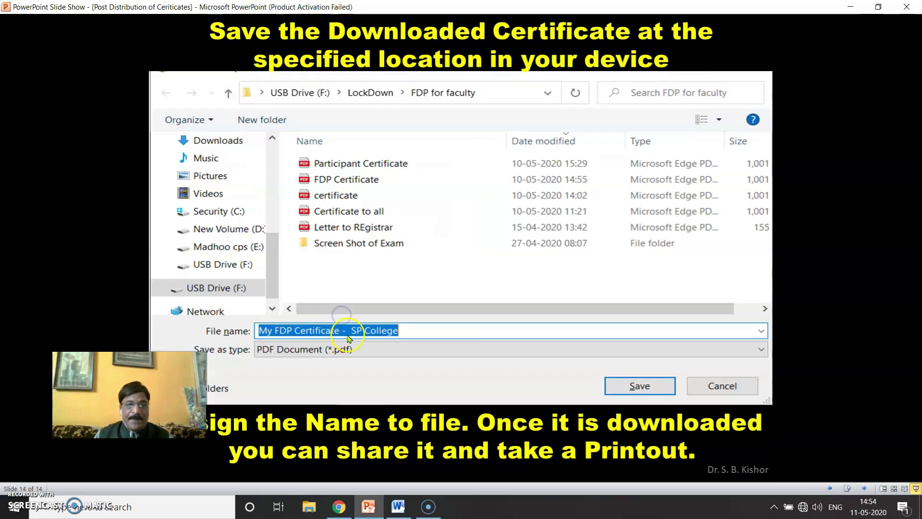